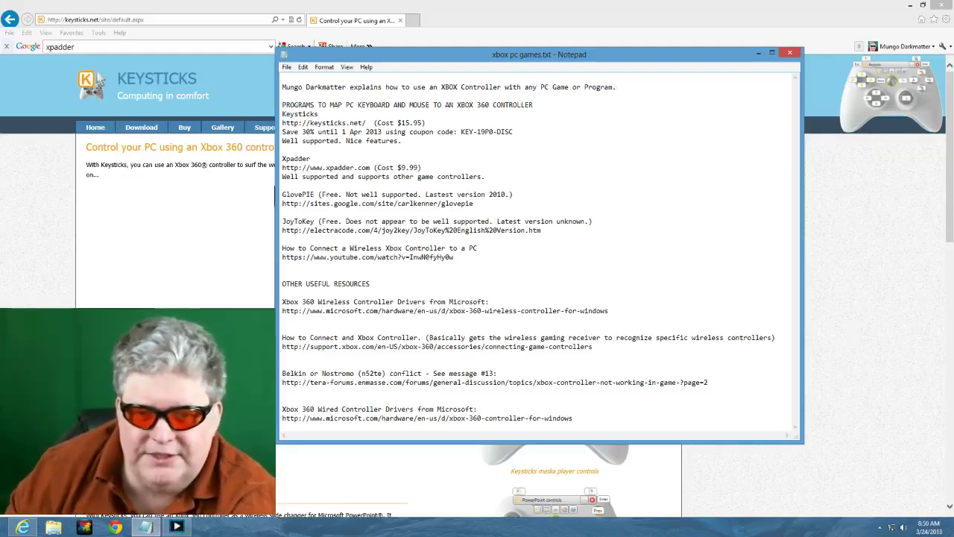
- Minimize the xbox pc games.txt notes and the Keysticks web page to reveal the desktop
{"action": "left_click", "coordinate": [760, 52]}
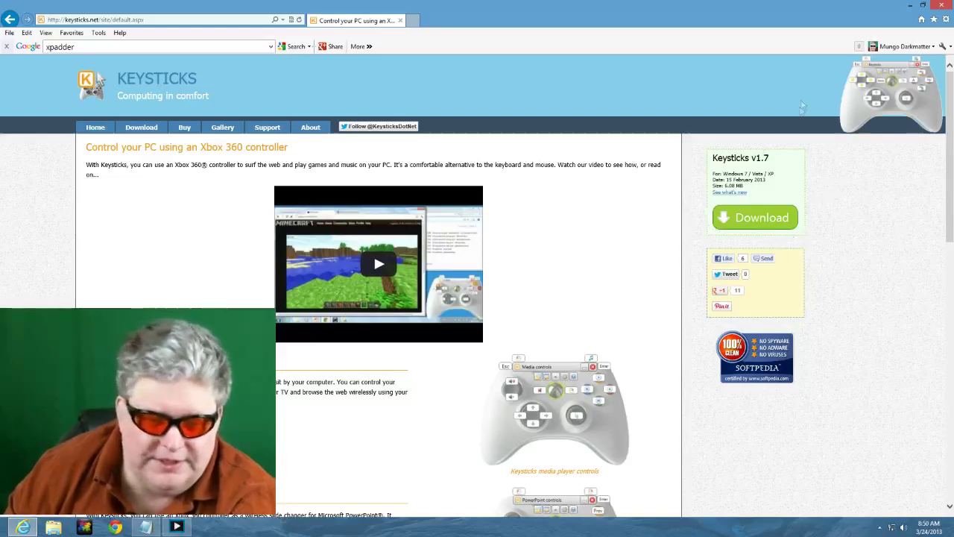
{"action": "mouse_move", "coordinate": [951, 2]}
{"action": "left_click", "coordinate": [913, 5]}
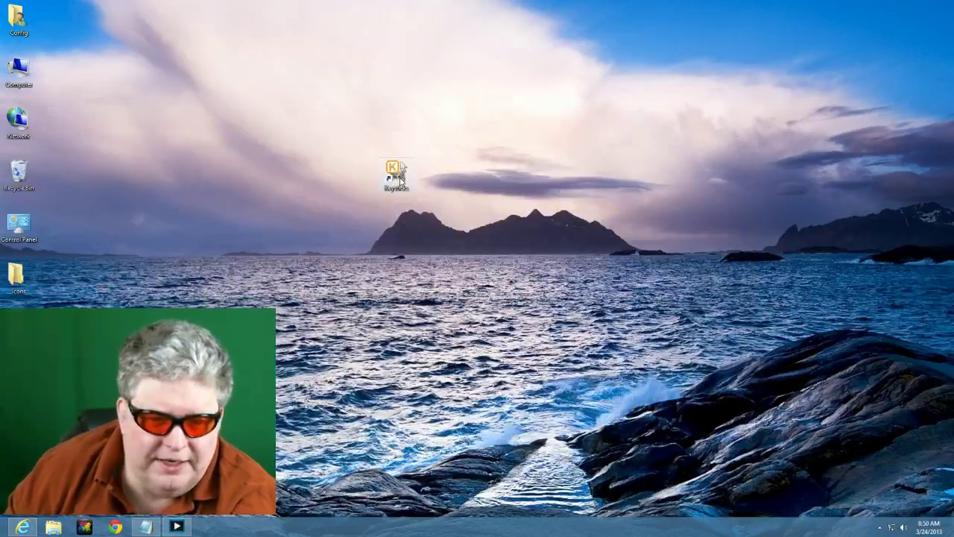
- Launch Keysticks from the desktop, then close its About window and dismiss the profile notification
{"action": "double_click", "coordinate": [401, 177]}
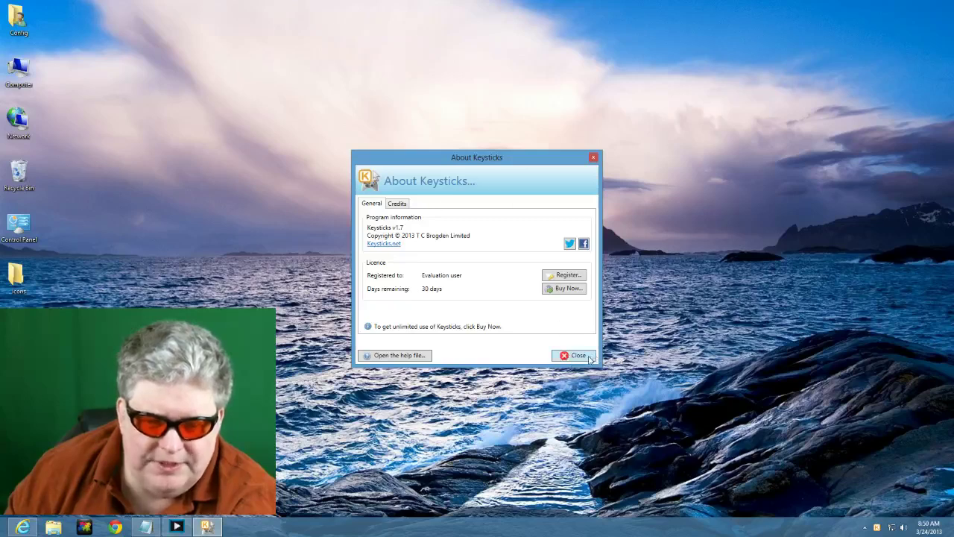
{"action": "left_click", "coordinate": [587, 357]}
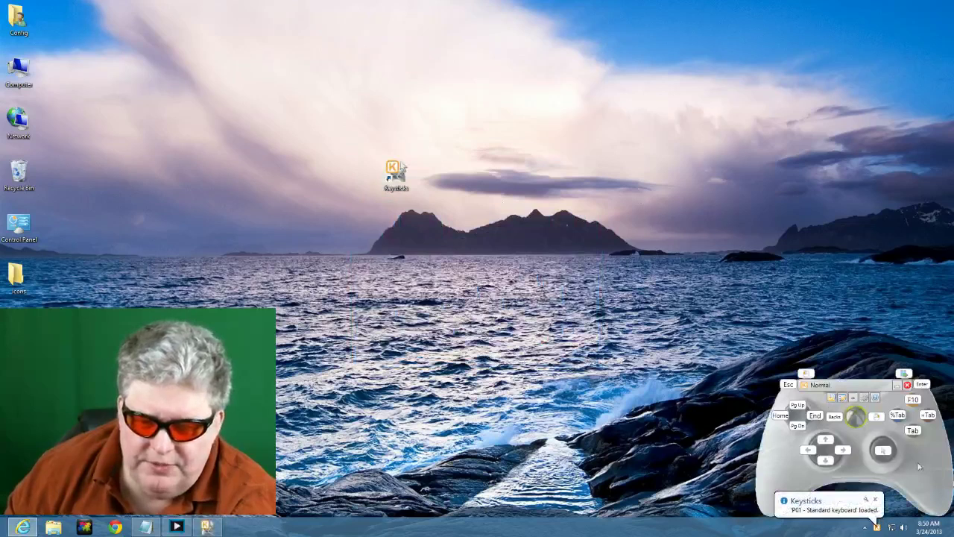
{"action": "left_click", "coordinate": [877, 500]}
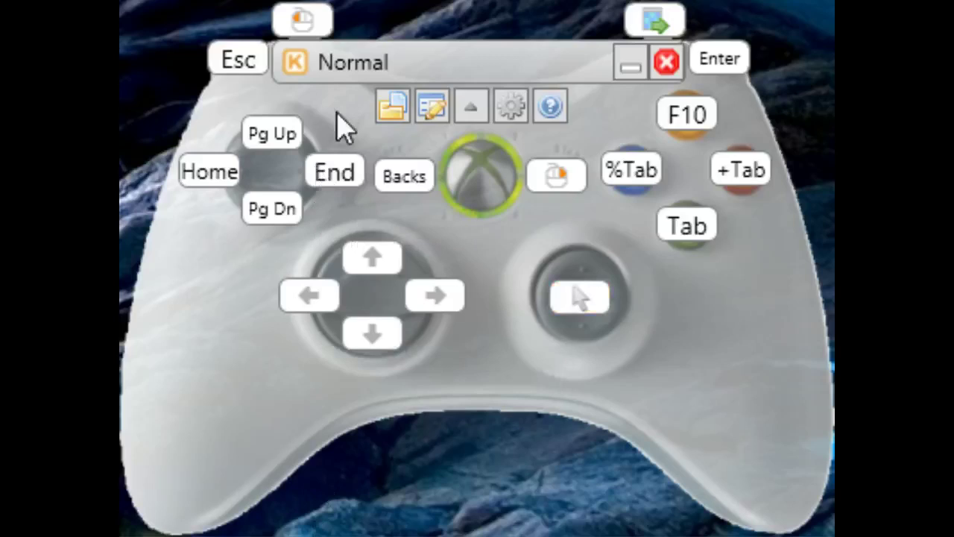
- Test the up, down, left and right arrow controls of the Standard keyboard profile on the controller overlay
{"action": "key", "text": "Up"}
{"action": "key", "text": "Down"}
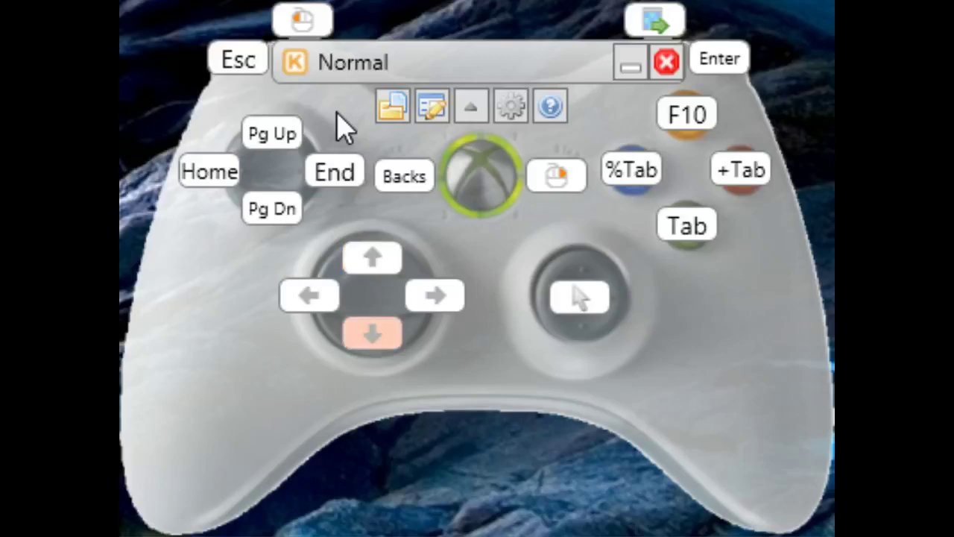
{"action": "key", "text": "Right"}
{"action": "key", "text": "Left"}
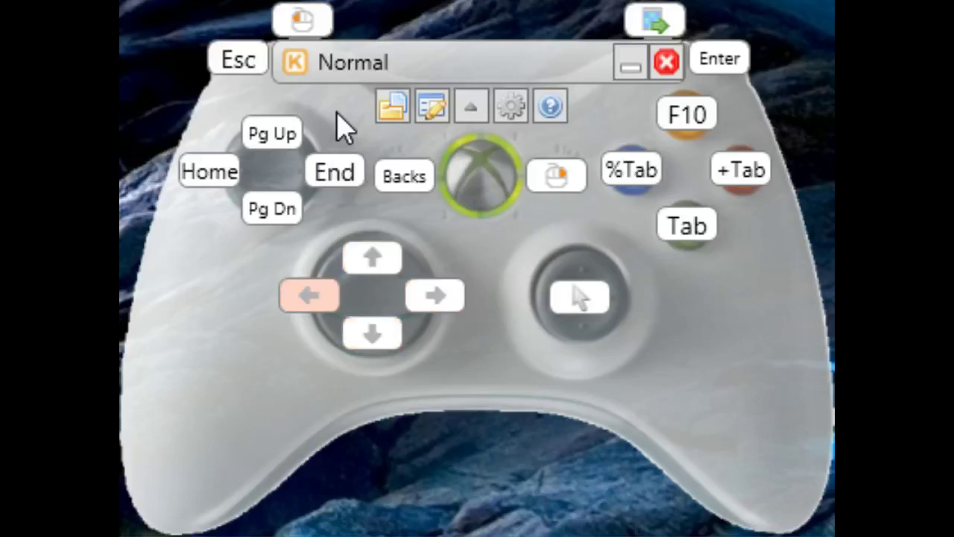
{"action": "key", "text": "Up"}
{"action": "key", "text": "Down"}
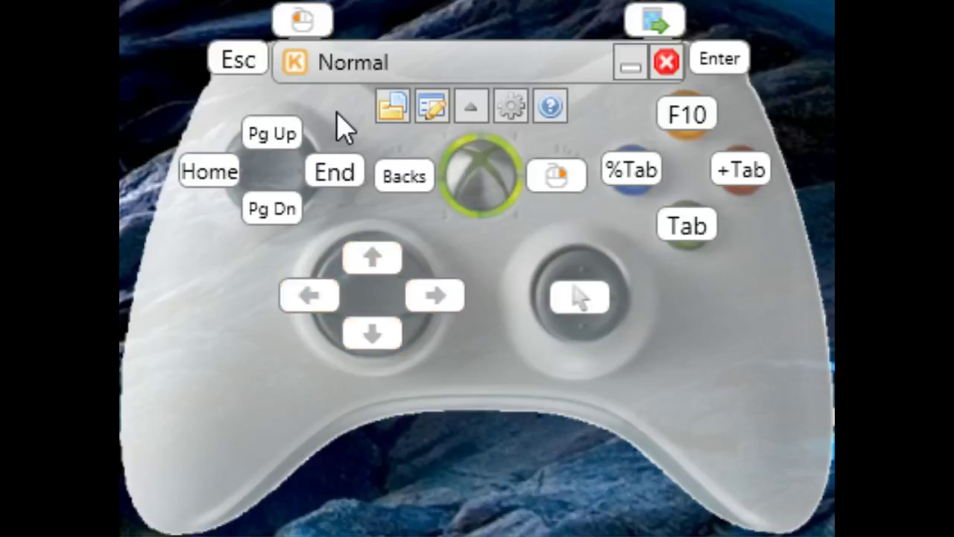
{"action": "key", "text": "Right"}
- Test the Page Up, Page Down, End and Home controls of the Standard keyboard profile
{"action": "key", "text": "Page_Up"}
{"action": "key", "text": "Page_Down"}
{"action": "key", "text": "End"}
{"action": "key", "text": "Home"}
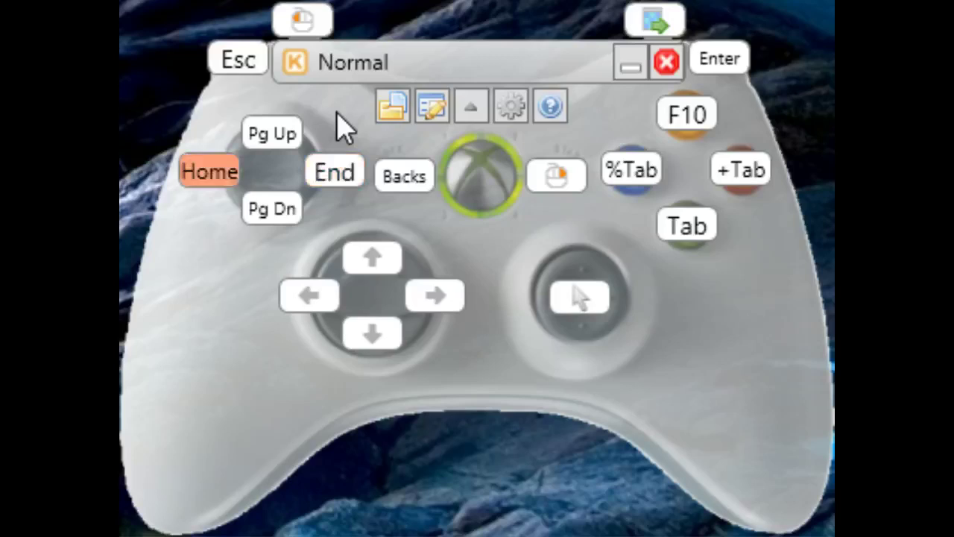
{"action": "key", "text": "Page_Up"}
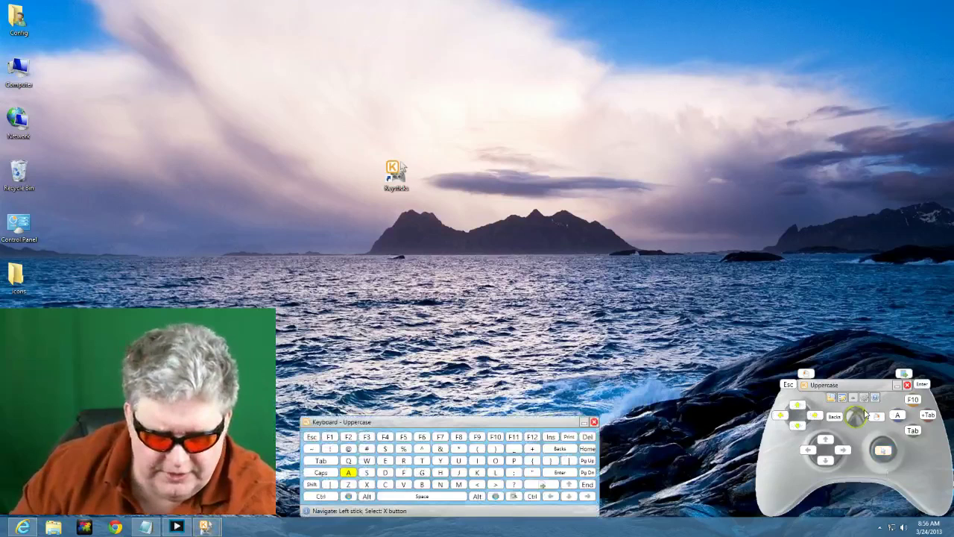
- Try navigating the uppercase on-screen keyboard from A to F, then close it to return to the Normal controls
{"action": "key", "text": "Right"}
{"action": "key", "text": "Right"}
{"action": "key", "text": "Right"}
{"action": "key", "text": "Right"}
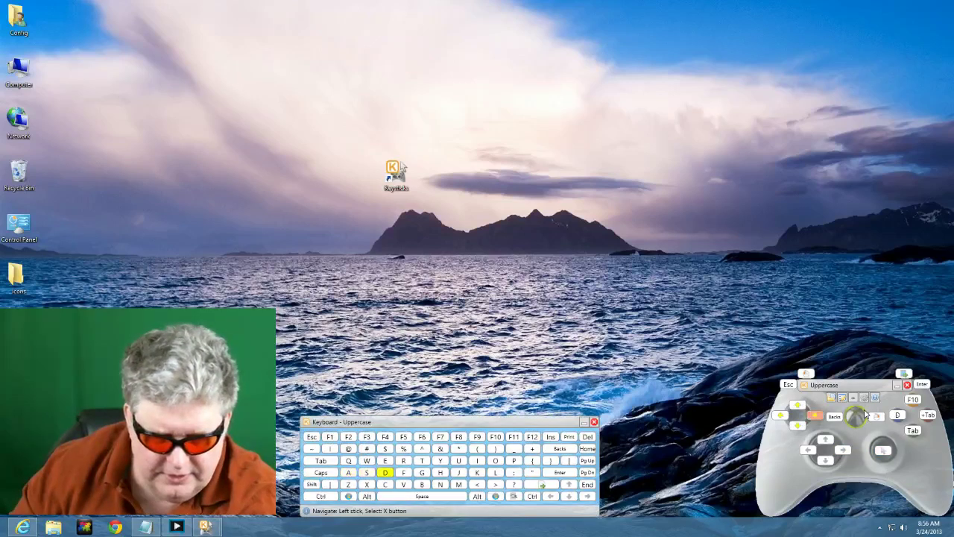
{"action": "key", "text": "Left"}
{"action": "key", "text": "Left"}
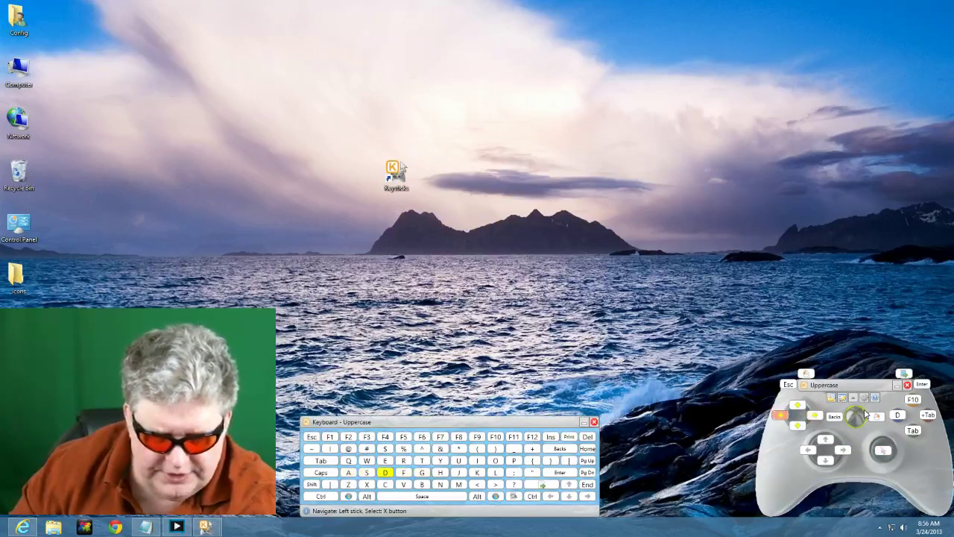
{"action": "key", "text": "Up"}
{"action": "key", "text": "Down"}
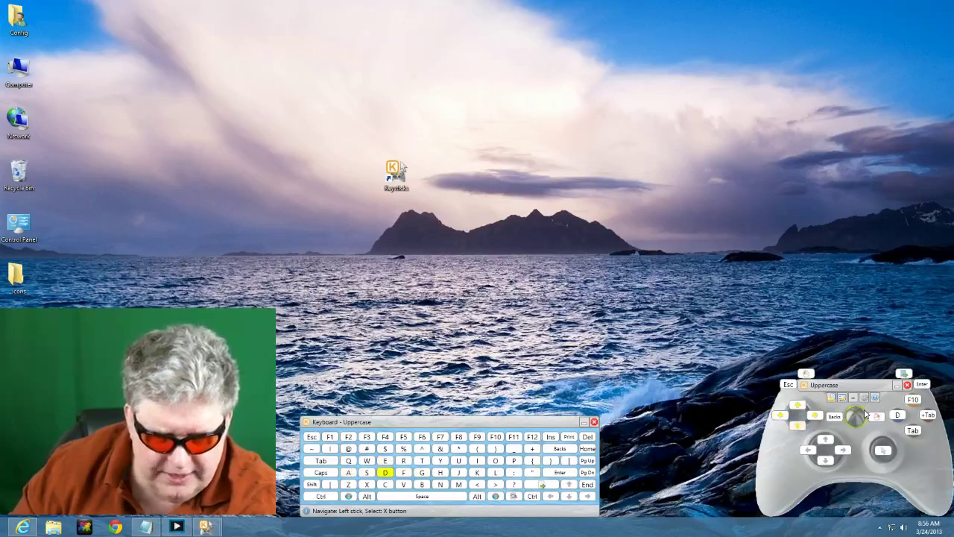
{"action": "key", "text": "Right"}
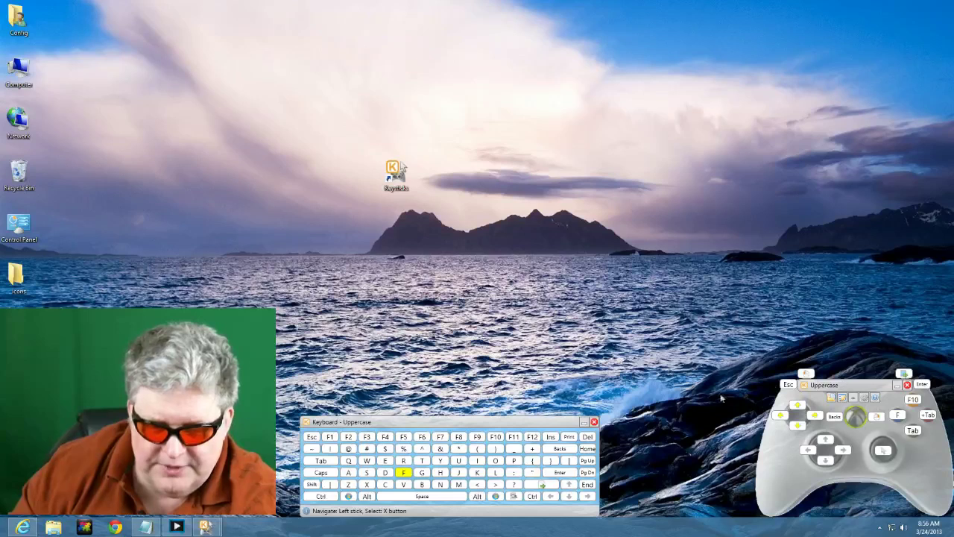
{"action": "key", "text": "Escape"}
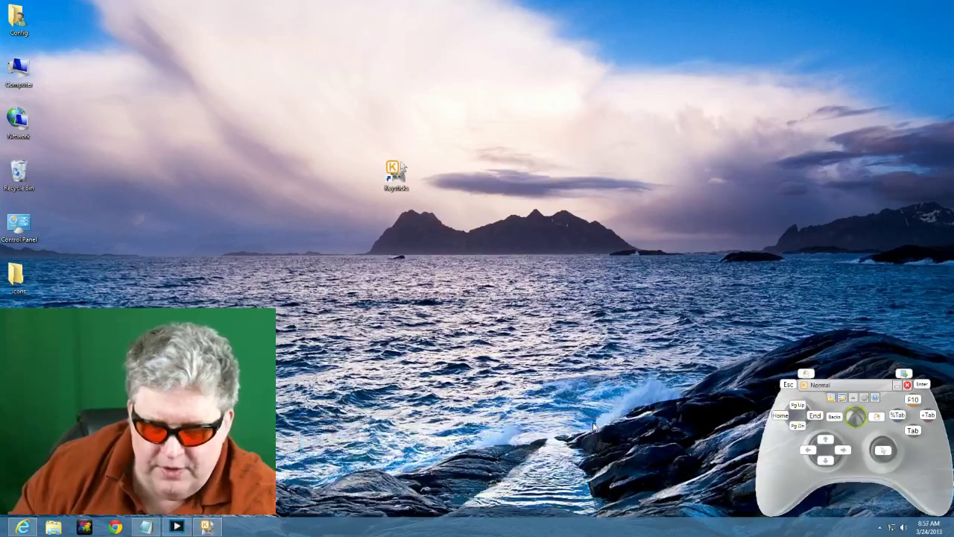
- Load the P15 Minecraft profile from the saved Keysticks profiles
{"action": "right_click", "coordinate": [820, 406]}
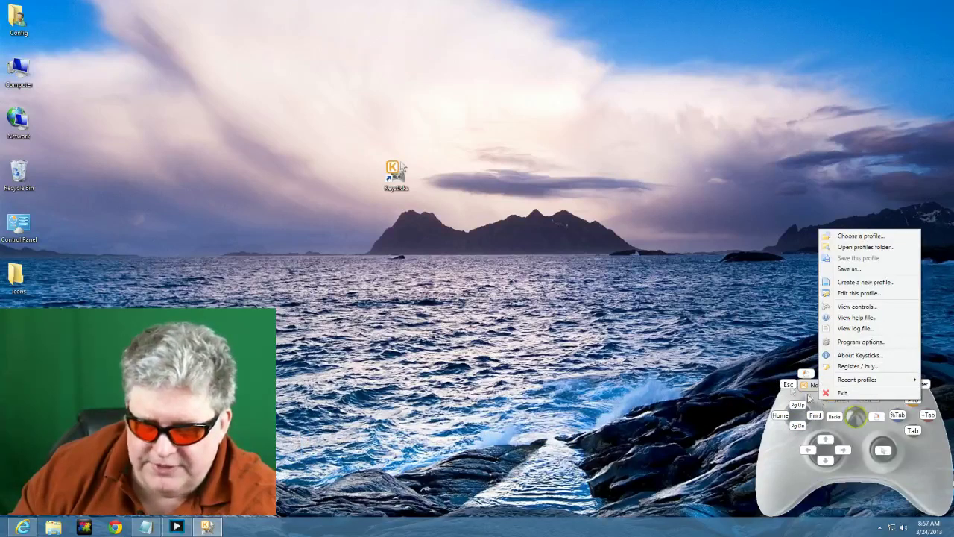
{"action": "left_click", "coordinate": [883, 236]}
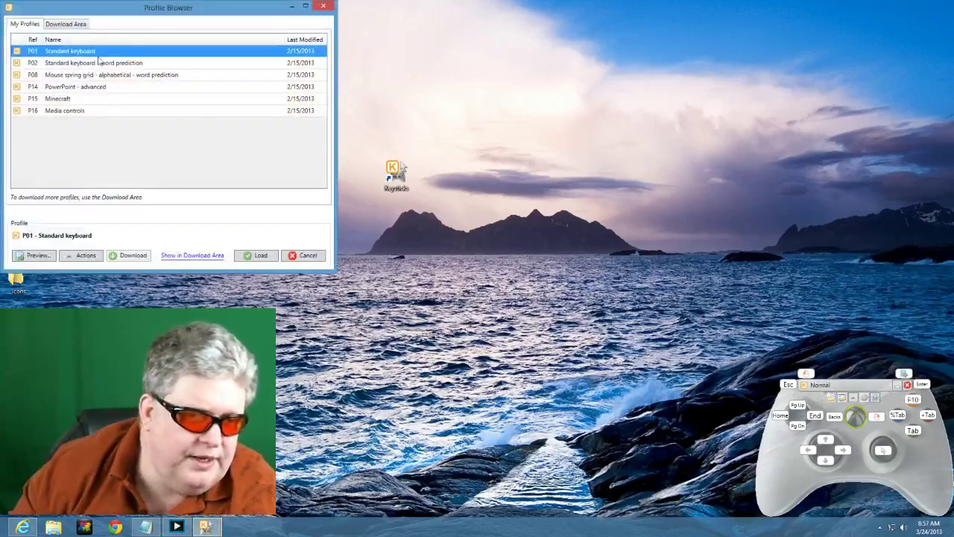
{"action": "left_click", "coordinate": [102, 100]}
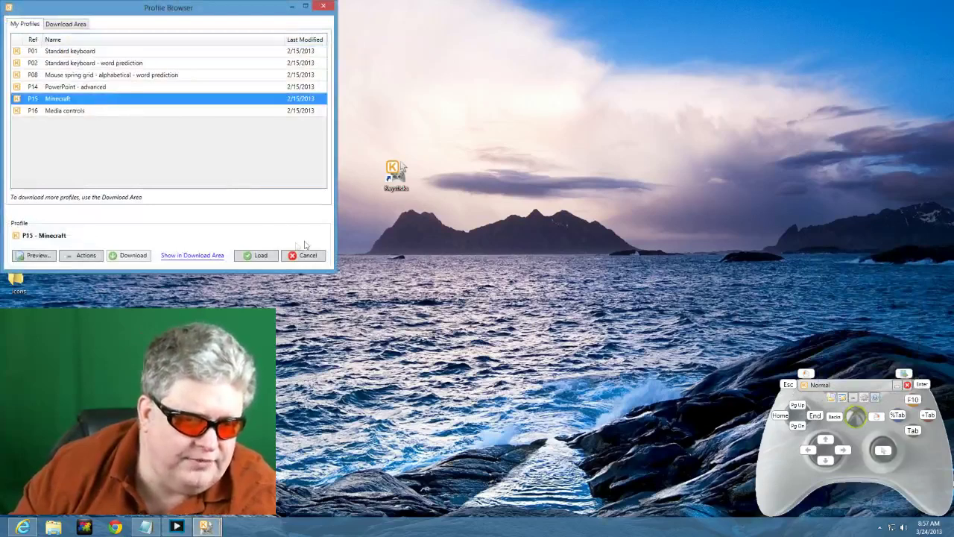
{"action": "left_click", "coordinate": [261, 255]}
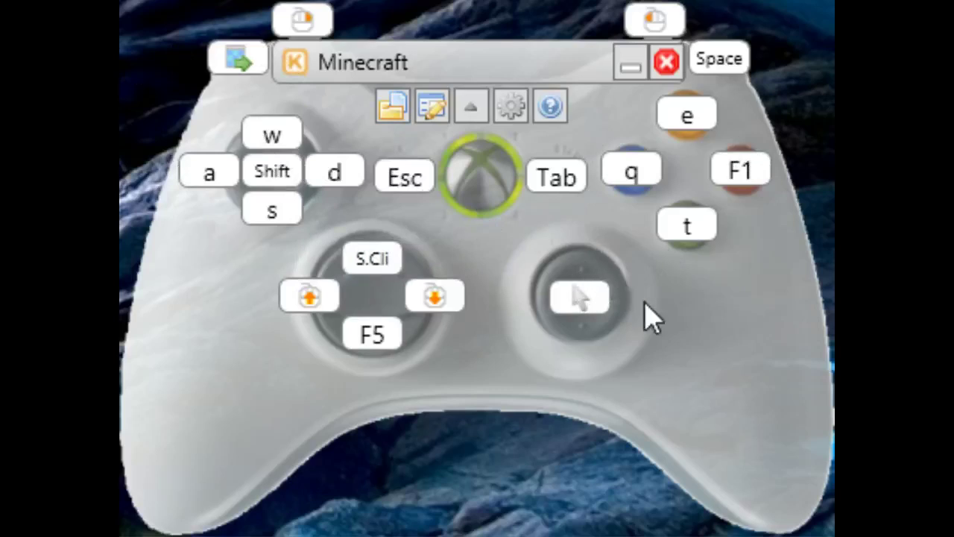
- Create a new, empty Keysticks profile in the Profile Designer
{"action": "right_click", "coordinate": [861, 445]}
{"action": "left_click", "coordinate": [722, 418]}
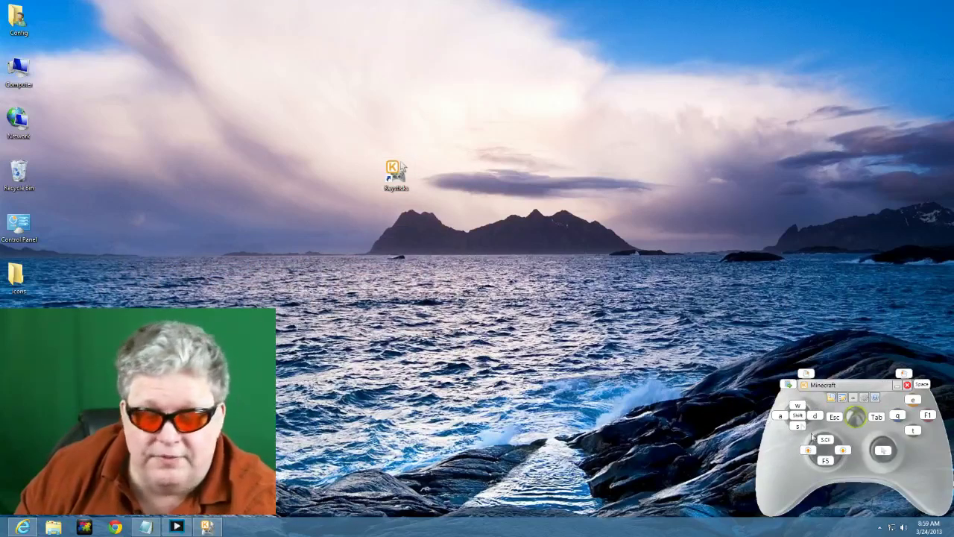
{"action": "right_click", "coordinate": [796, 448]}
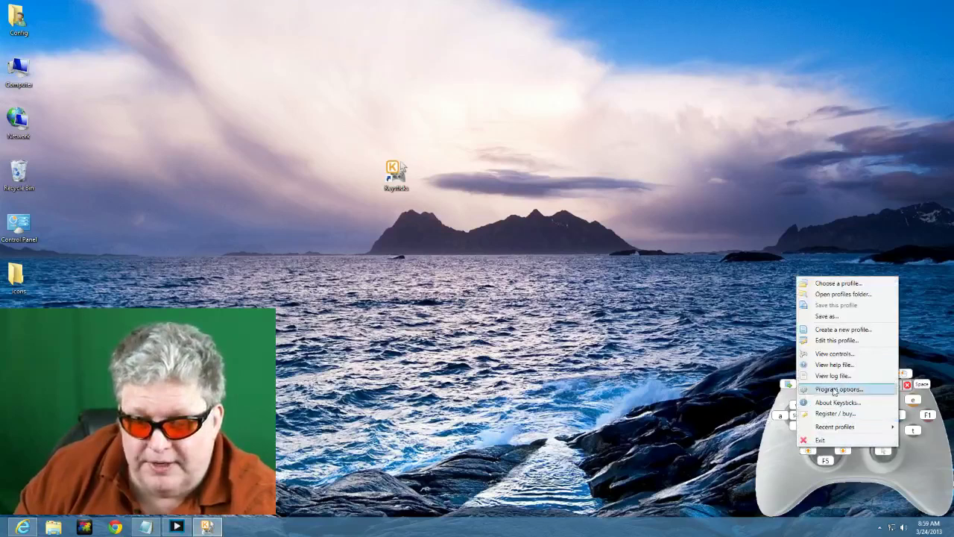
{"action": "left_click", "coordinate": [860, 330]}
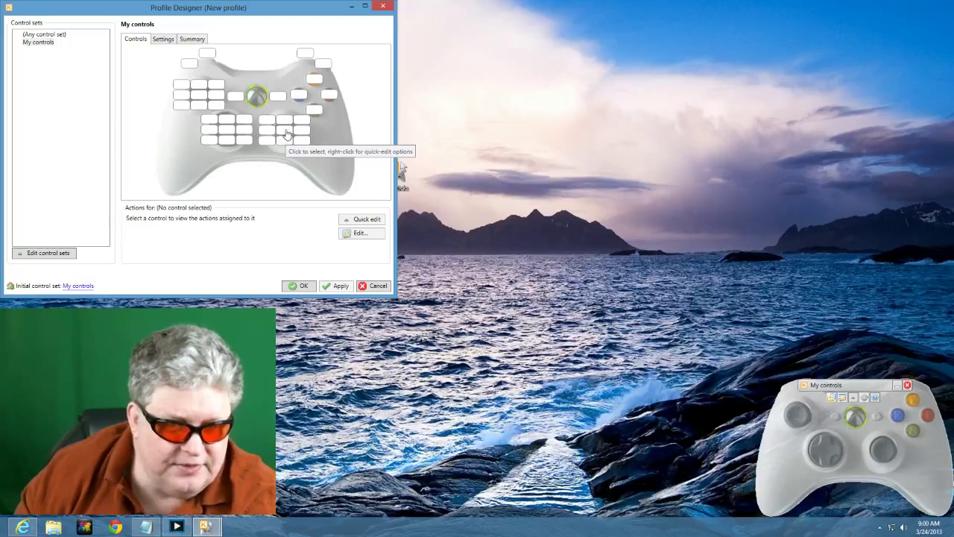
- Assign the mouse action Control the pointer to the right stick in My controls and accept the template
{"action": "right_click", "coordinate": [287, 133]}
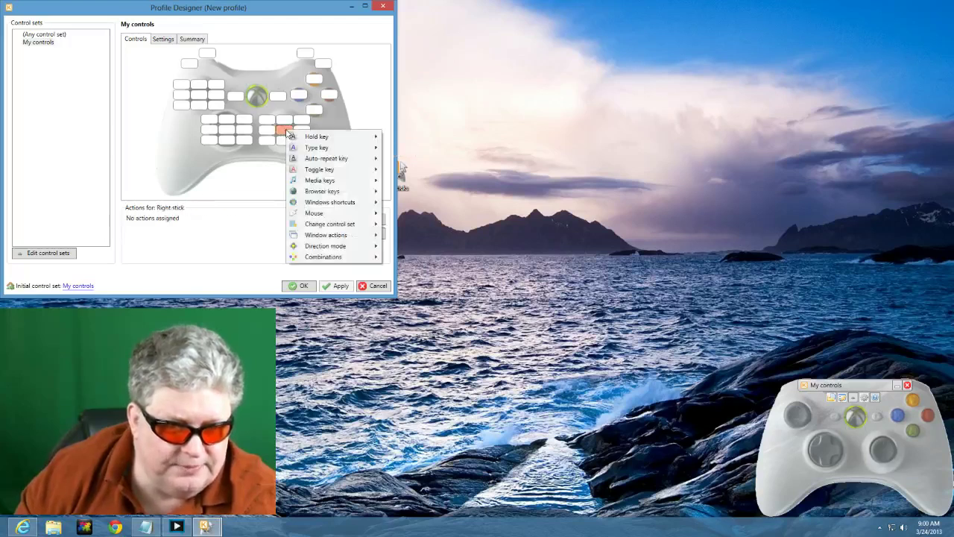
{"action": "mouse_move", "coordinate": [314, 140]}
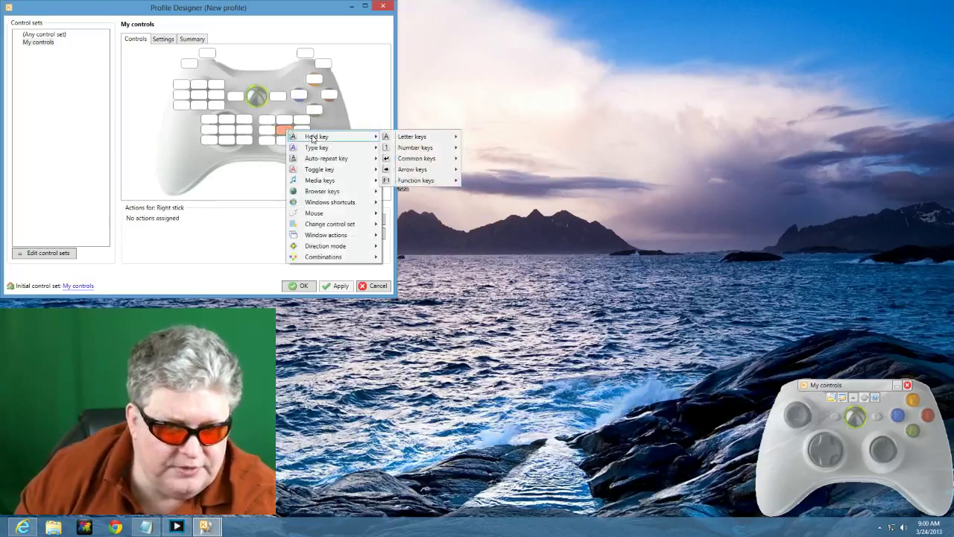
{"action": "mouse_move", "coordinate": [314, 213]}
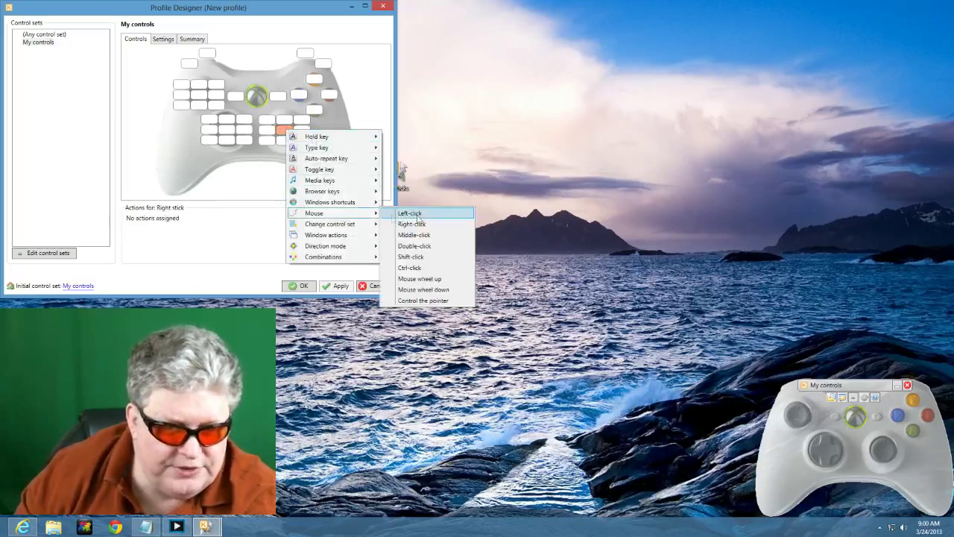
{"action": "left_click", "coordinate": [435, 302]}
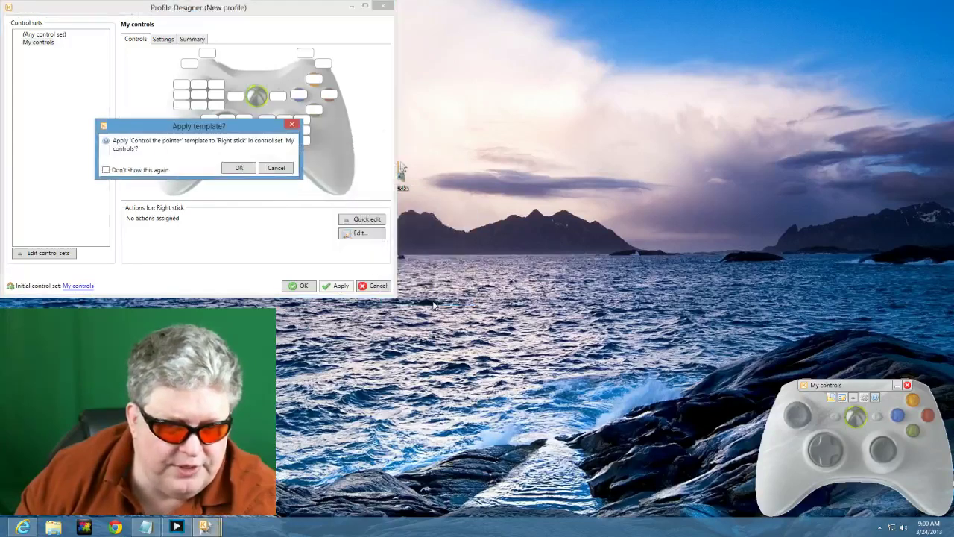
{"action": "left_click", "coordinate": [240, 168]}
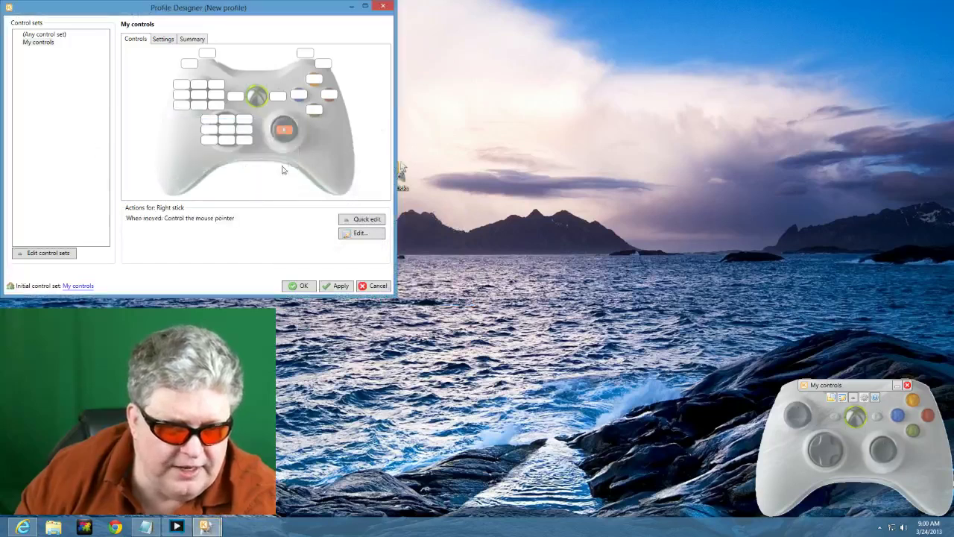
- Assign holding the letter key W to the D-pad's up direction and accept the template
{"action": "right_click", "coordinate": [227, 122]}
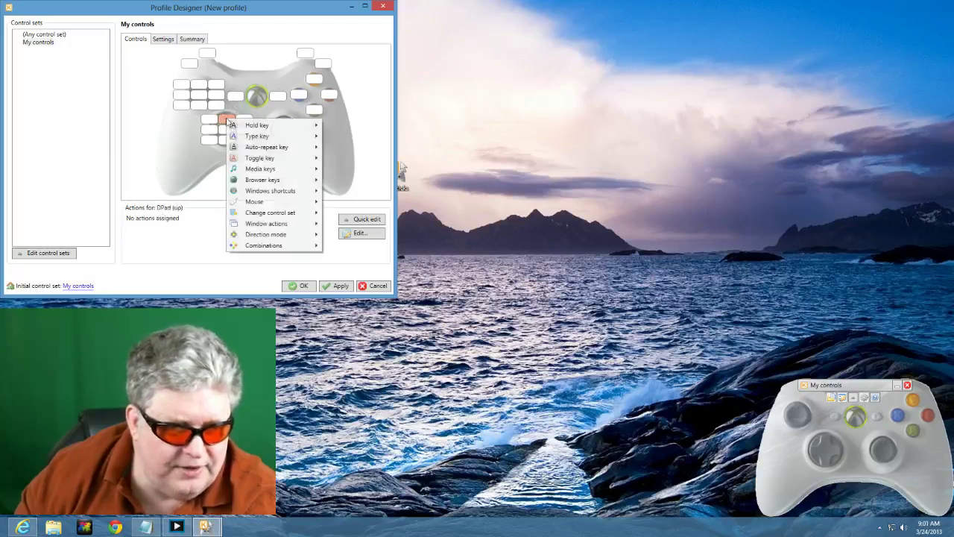
{"action": "mouse_move", "coordinate": [298, 125]}
{"action": "mouse_move", "coordinate": [405, 131]}
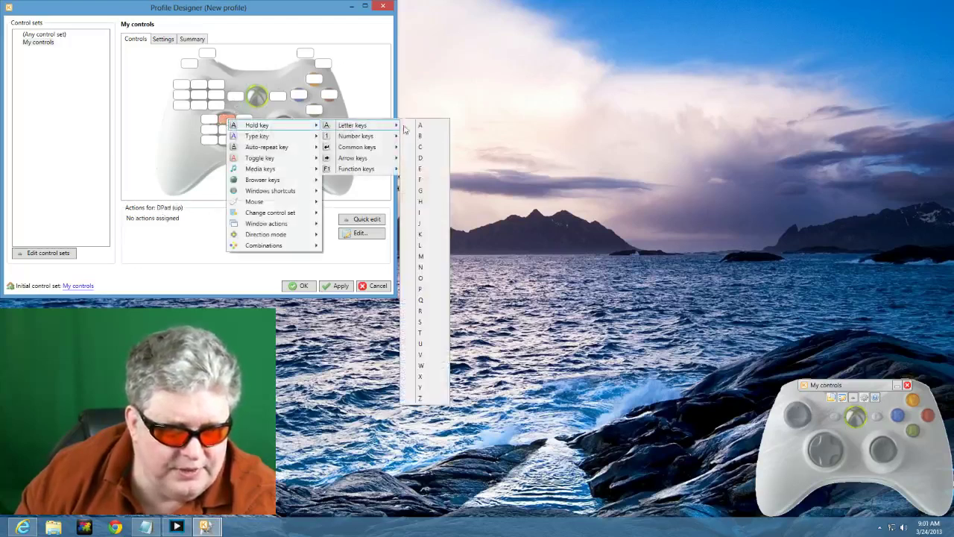
{"action": "left_click", "coordinate": [404, 365]}
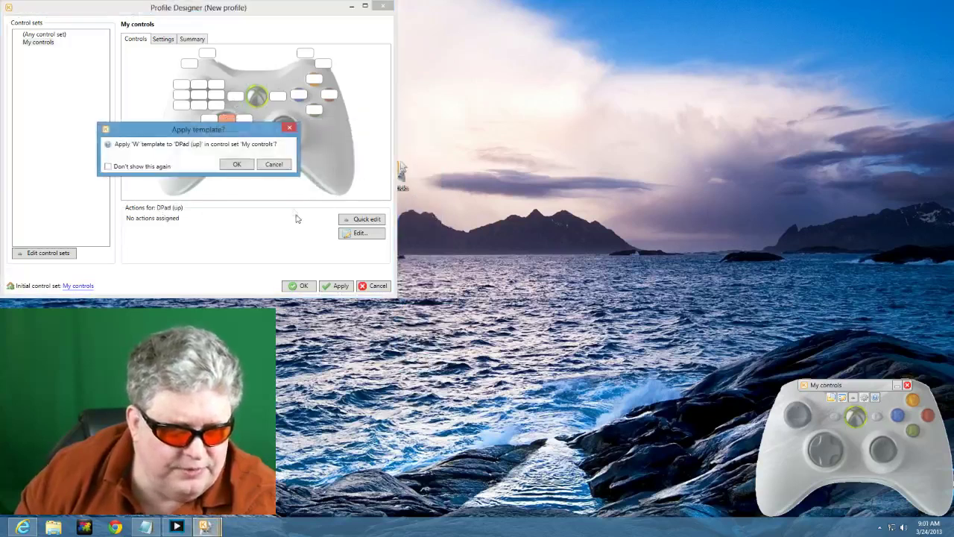
{"action": "left_click", "coordinate": [235, 164]}
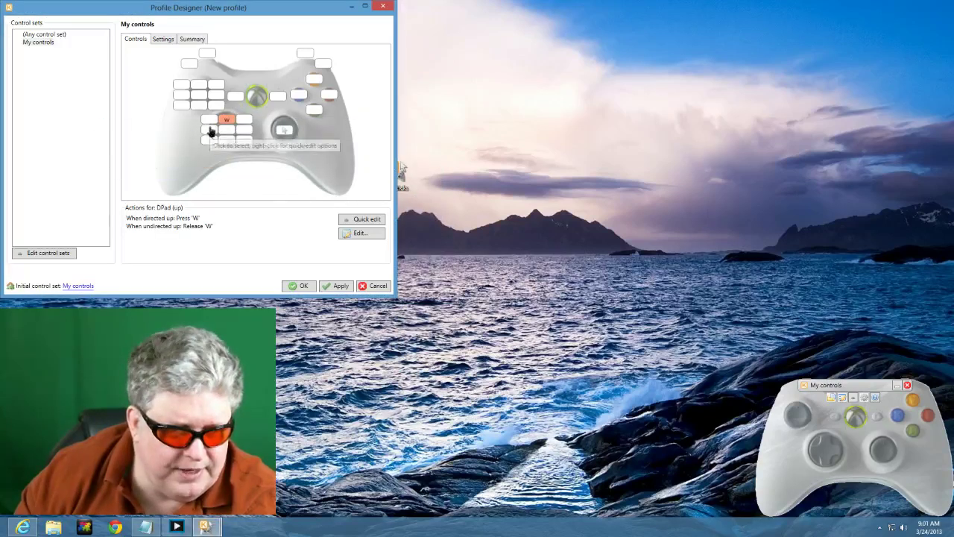
- Assign holding the letter key A to the D-pad's left direction and accept the template
{"action": "right_click", "coordinate": [211, 132]}
{"action": "mouse_move", "coordinate": [273, 140]}
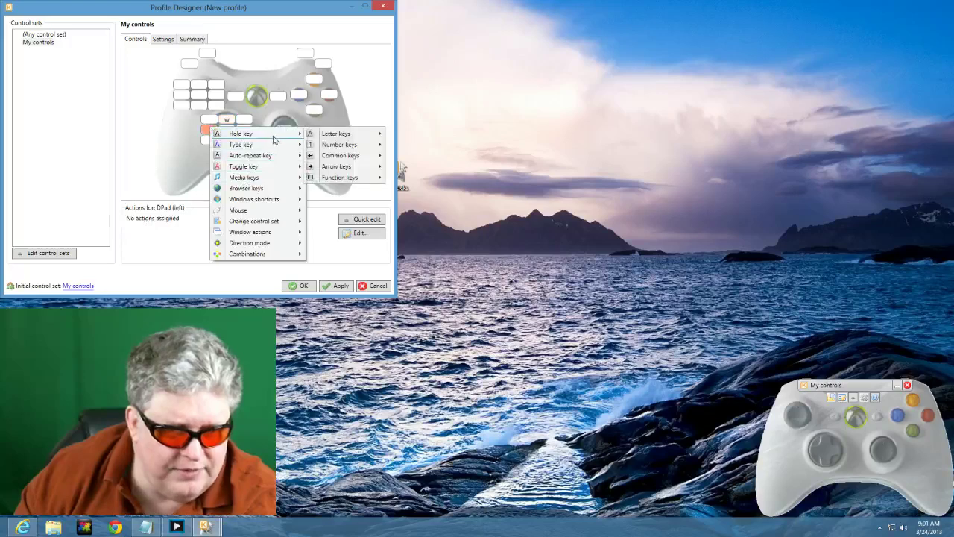
{"action": "mouse_move", "coordinate": [335, 133]}
{"action": "left_click", "coordinate": [404, 132]}
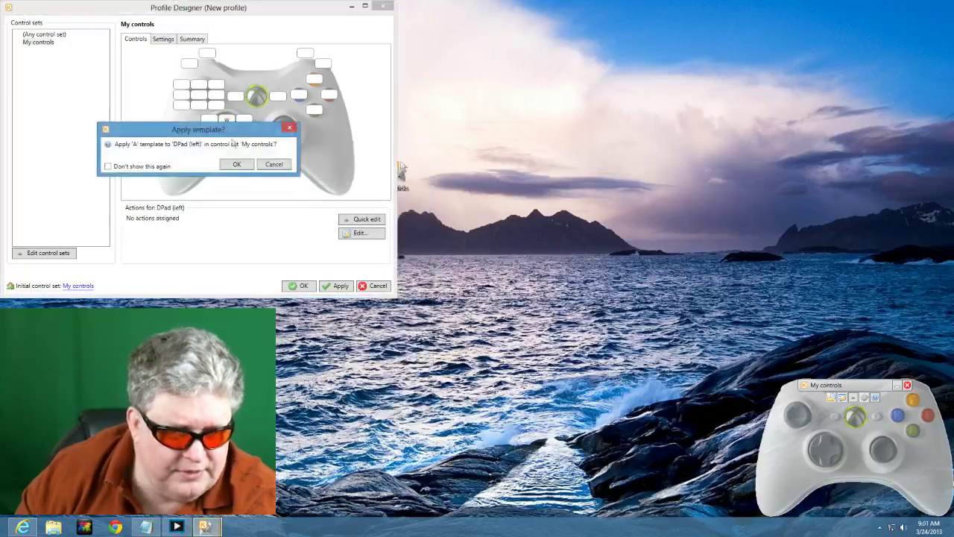
{"action": "left_click", "coordinate": [236, 165]}
- Assign holding the letter key S to the D-pad's down direction and accept the template
{"action": "right_click", "coordinate": [245, 131]}
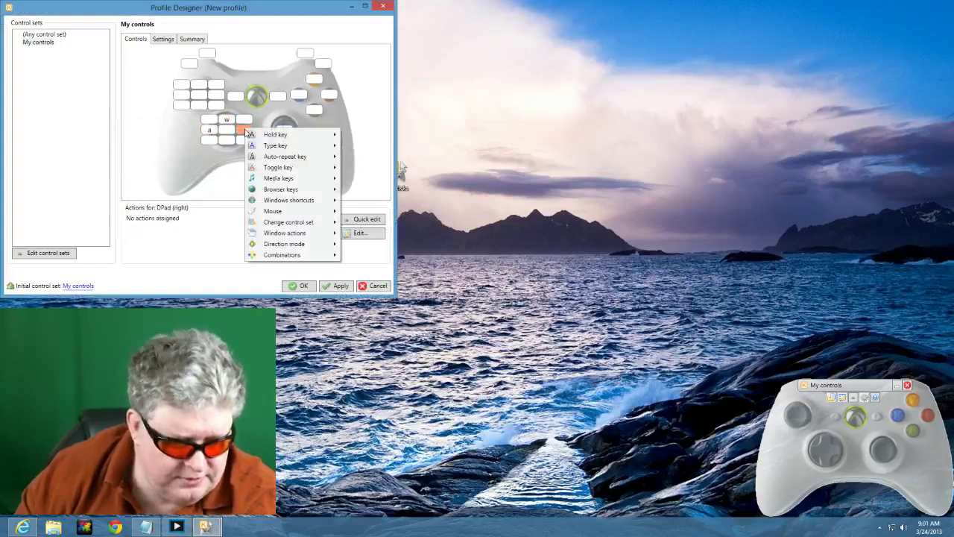
{"action": "right_click", "coordinate": [231, 143]}
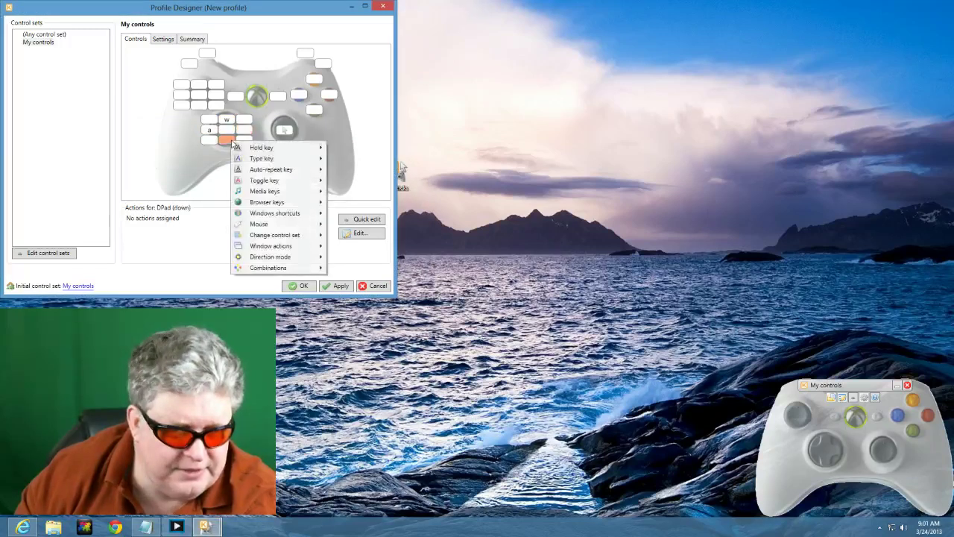
{"action": "mouse_move", "coordinate": [261, 148]}
{"action": "mouse_move", "coordinate": [385, 147]}
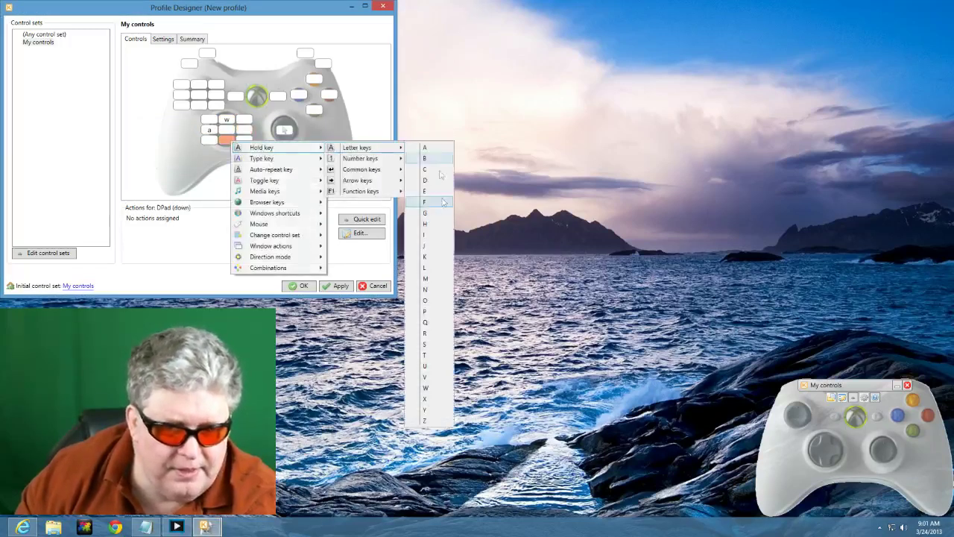
{"action": "left_click", "coordinate": [437, 343]}
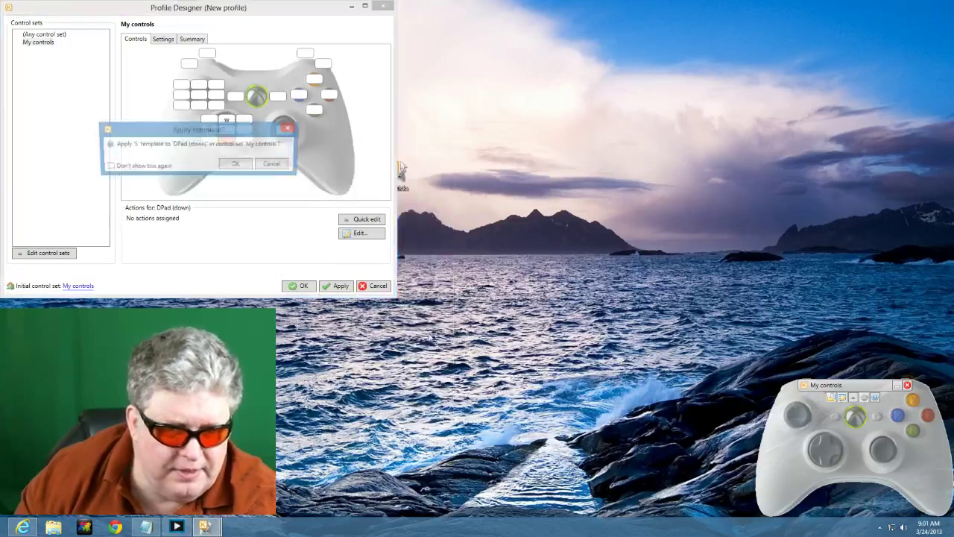
{"action": "left_click", "coordinate": [234, 163]}
- Assign holding the letter key D to the D-pad's right direction and accept the template
{"action": "right_click", "coordinate": [241, 131]}
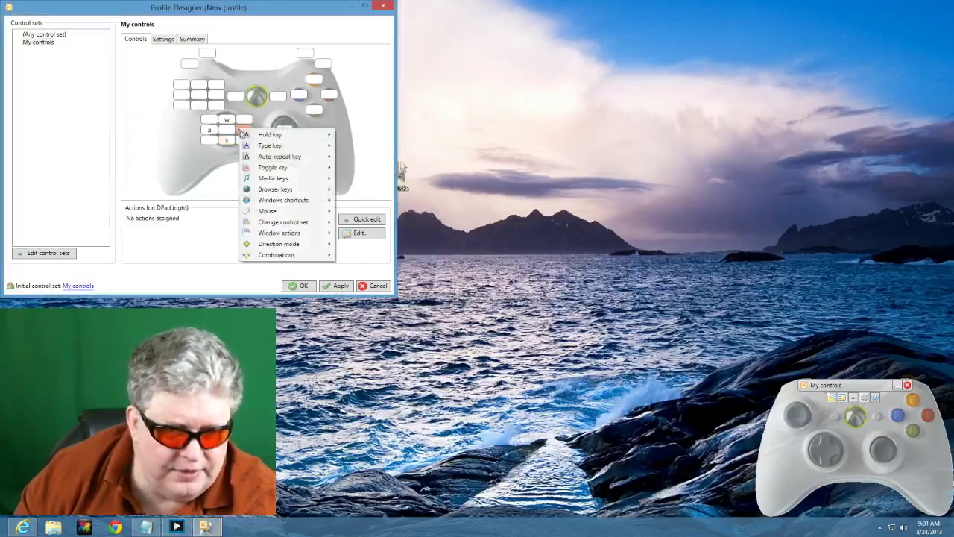
{"action": "mouse_move", "coordinate": [321, 134]}
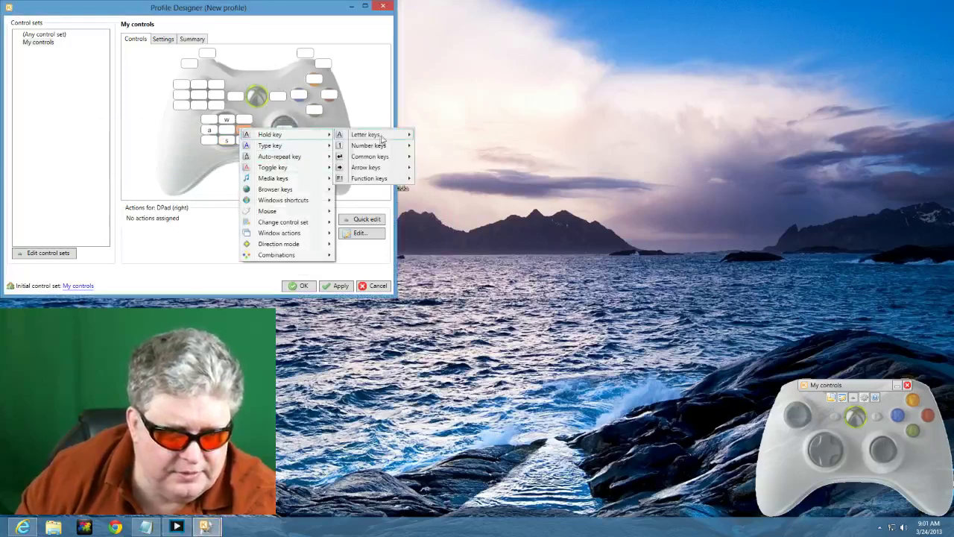
{"action": "mouse_move", "coordinate": [386, 135]}
{"action": "left_click", "coordinate": [449, 172]}
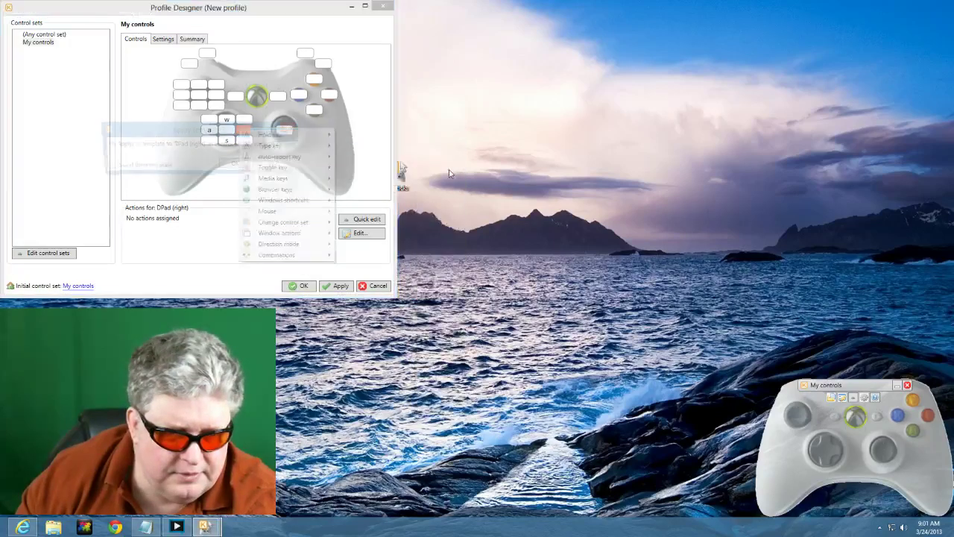
{"action": "left_click", "coordinate": [237, 165]}
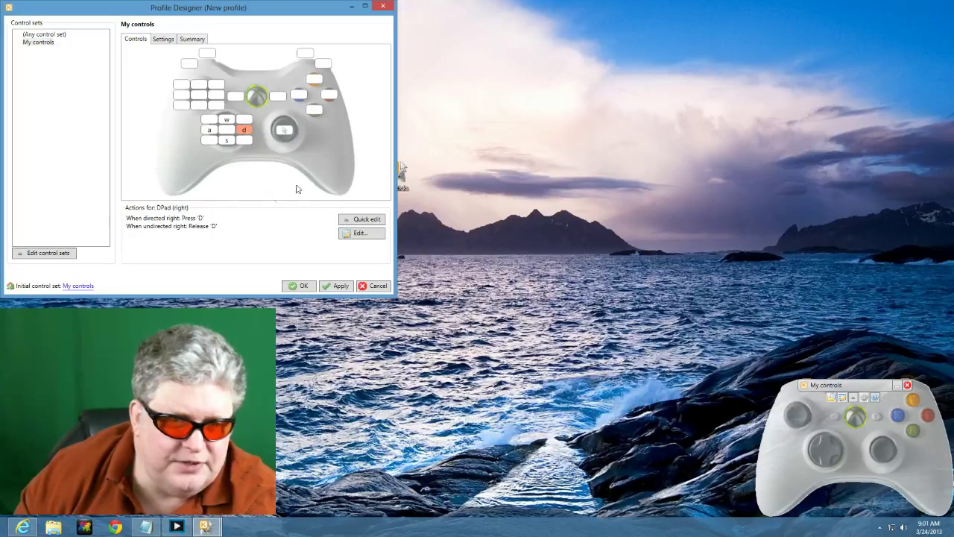
- Review the direction mode and hold/auto-repeat settings of My controls, including the timing choices for the D-pad
{"action": "left_click", "coordinate": [164, 40]}
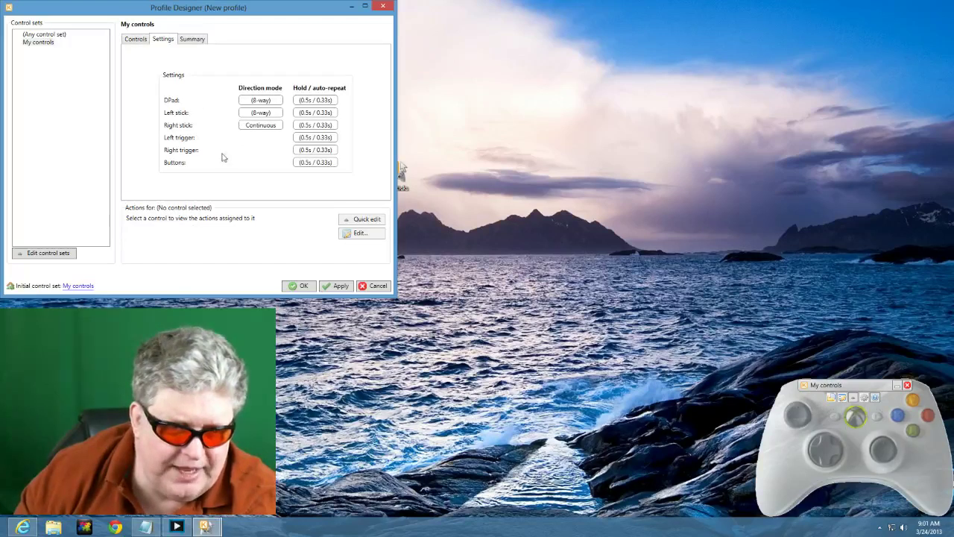
{"action": "right_click", "coordinate": [328, 102]}
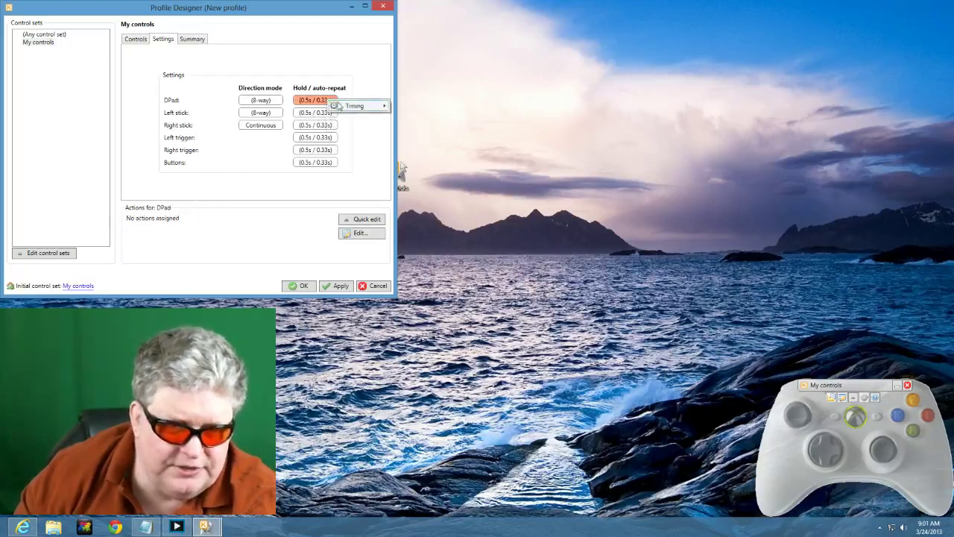
{"action": "mouse_move", "coordinate": [348, 106]}
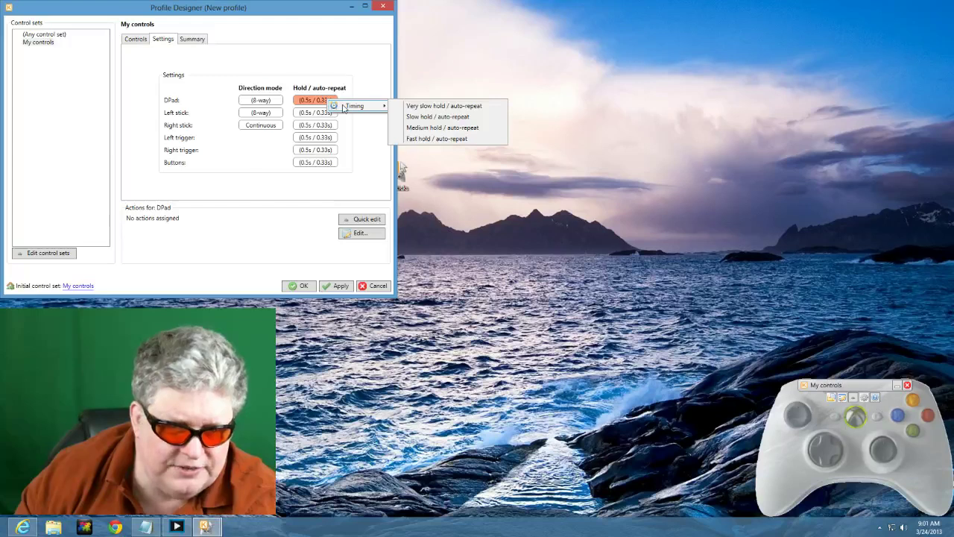
{"action": "left_click", "coordinate": [249, 170]}
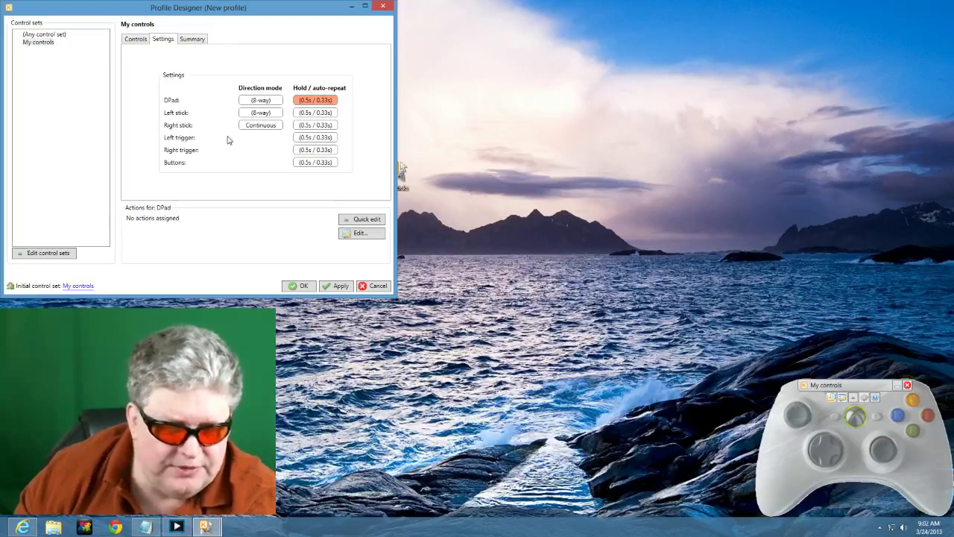
- Check the profile's summary, apply the new control assignments and close the Profile Designer
{"action": "left_click", "coordinate": [192, 40]}
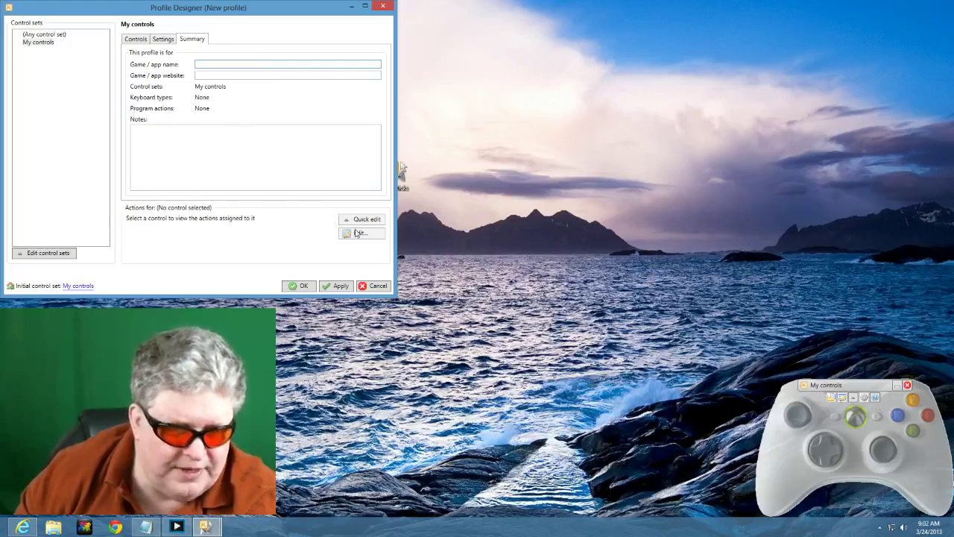
{"action": "left_click", "coordinate": [342, 289]}
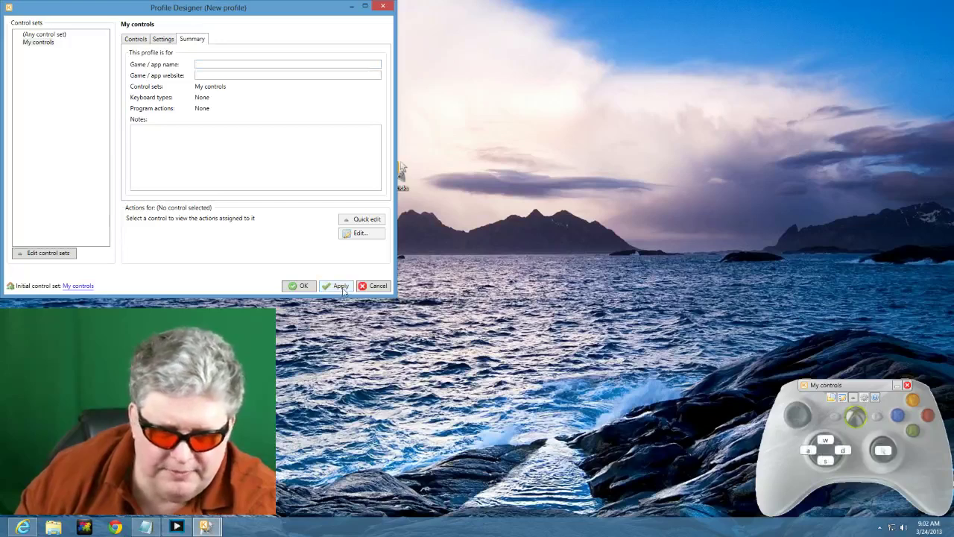
{"action": "left_click", "coordinate": [303, 287]}
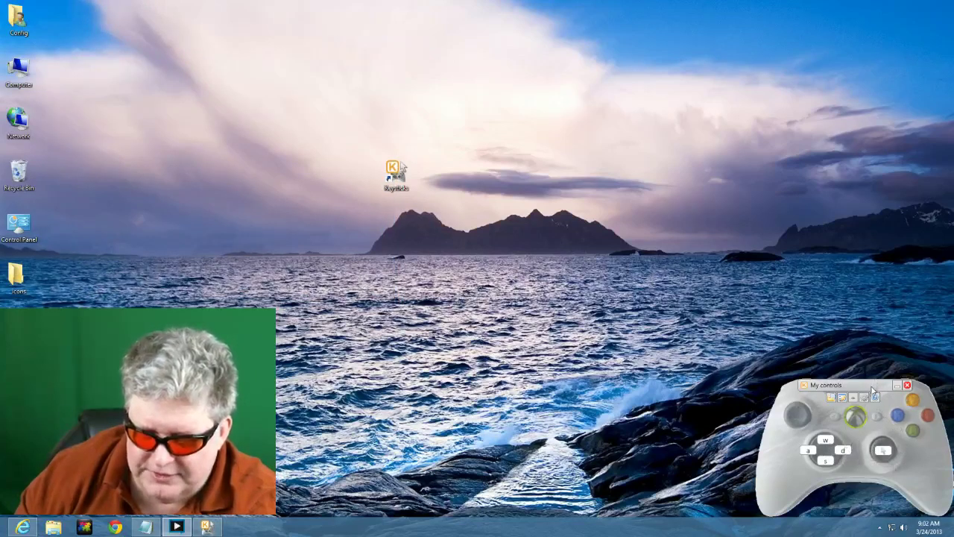
- Save the current profile under the file name test in the Profiles folder
{"action": "right_click", "coordinate": [824, 416]}
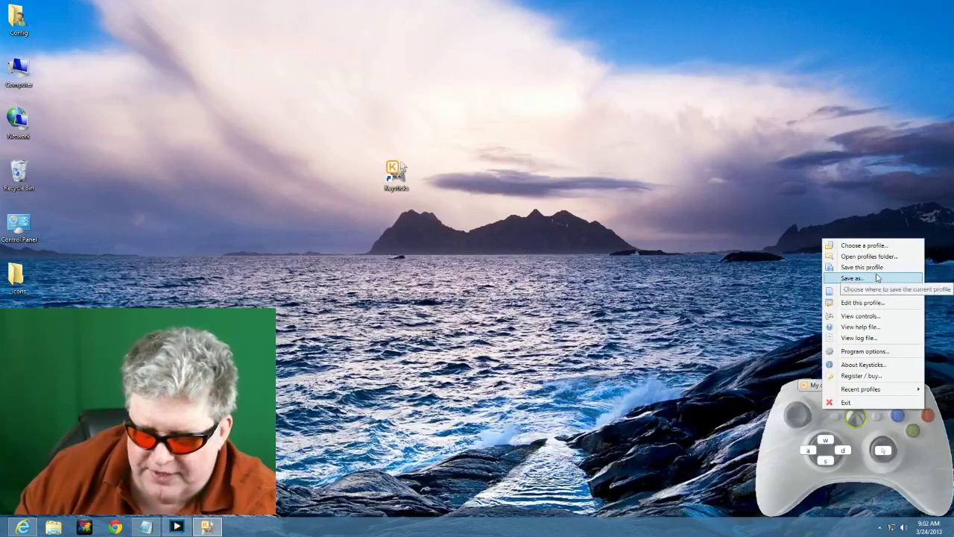
{"action": "left_click", "coordinate": [876, 278]}
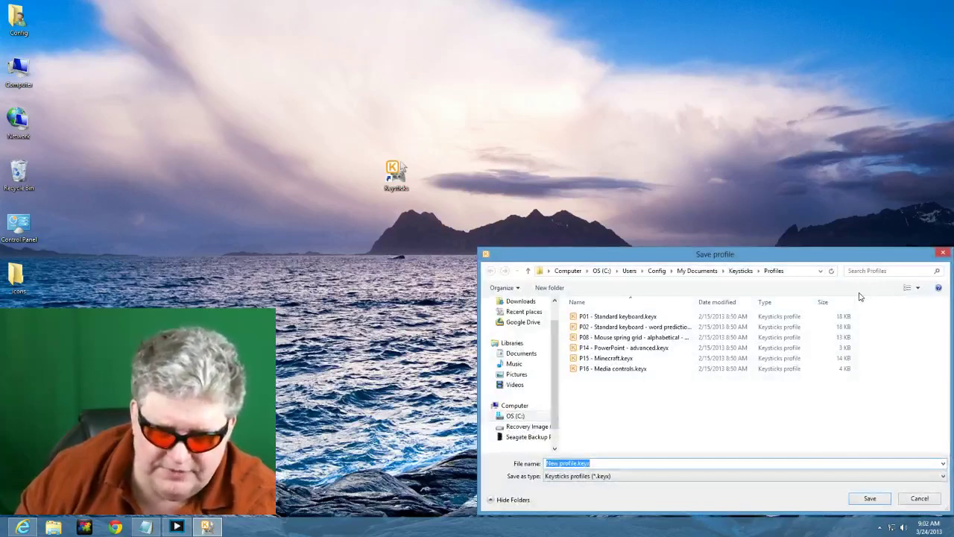
{"action": "type", "text": "t"}
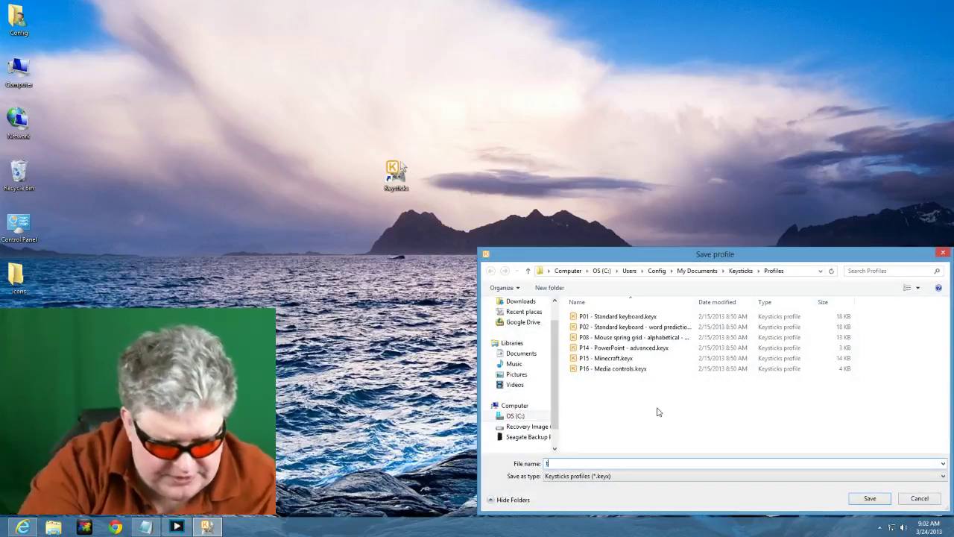
{"action": "type", "text": "est"}
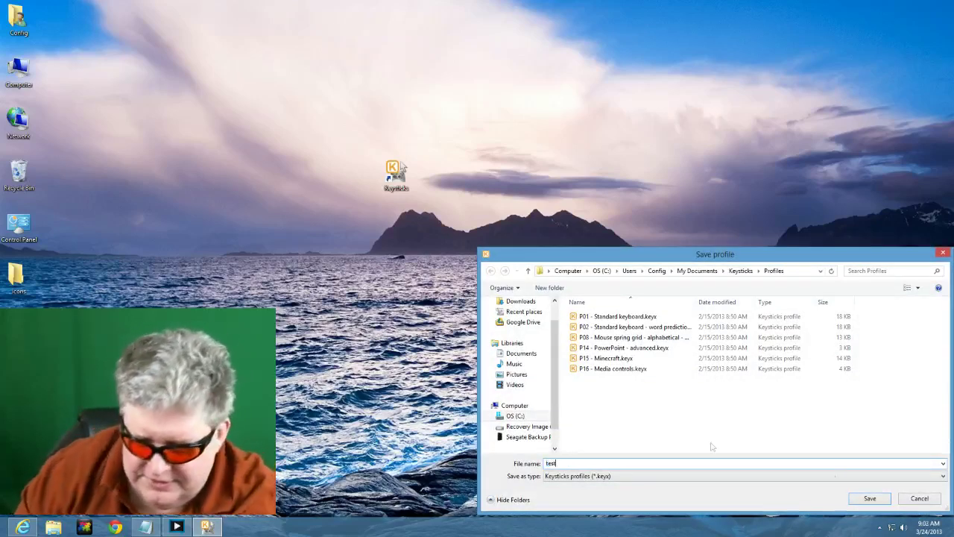
{"action": "left_click", "coordinate": [867, 497]}
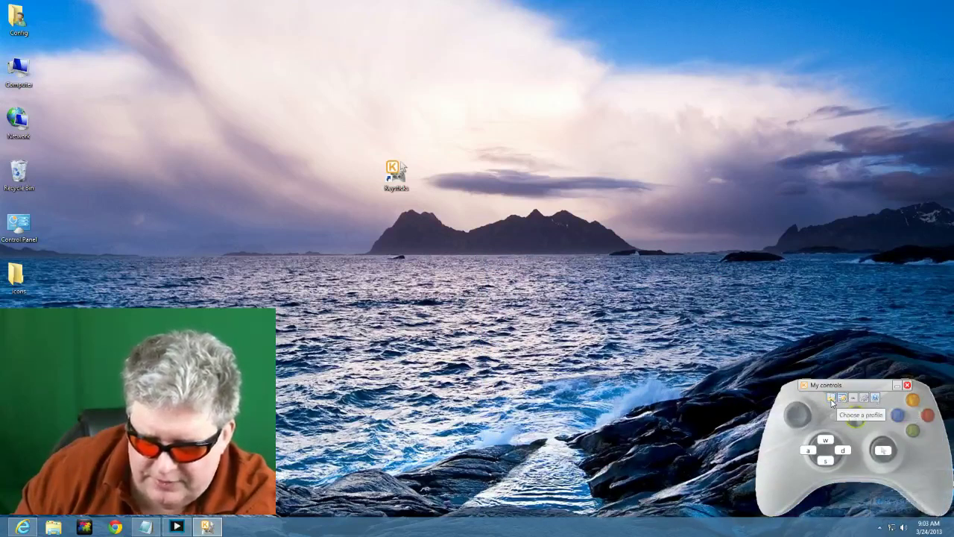
- Load the P01 Standard keyboard profile from the saved profiles
{"action": "left_click", "coordinate": [832, 400]}
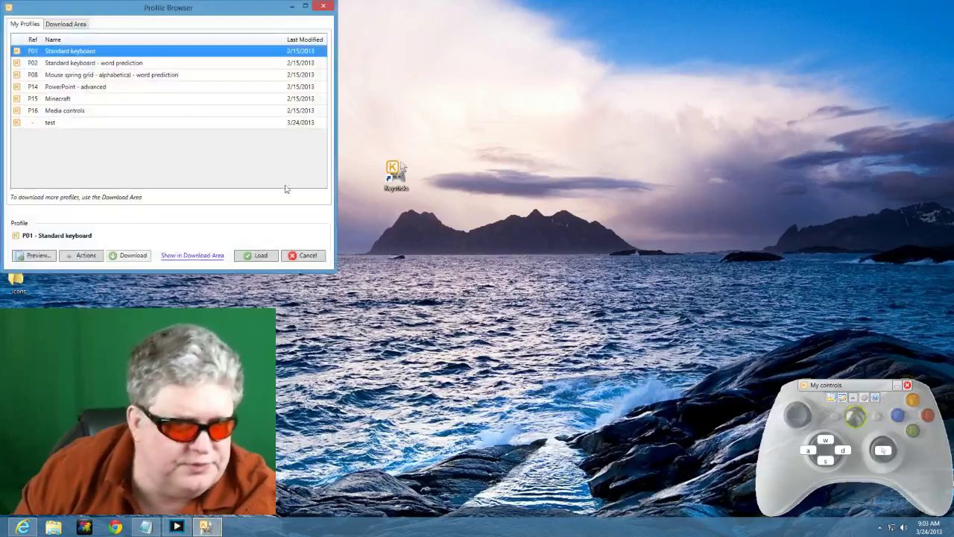
{"action": "left_click", "coordinate": [258, 255]}
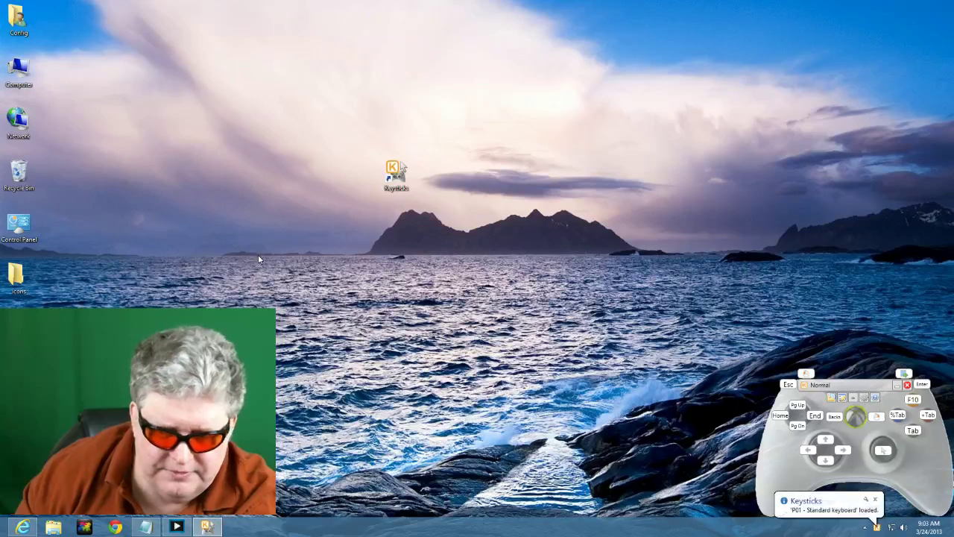